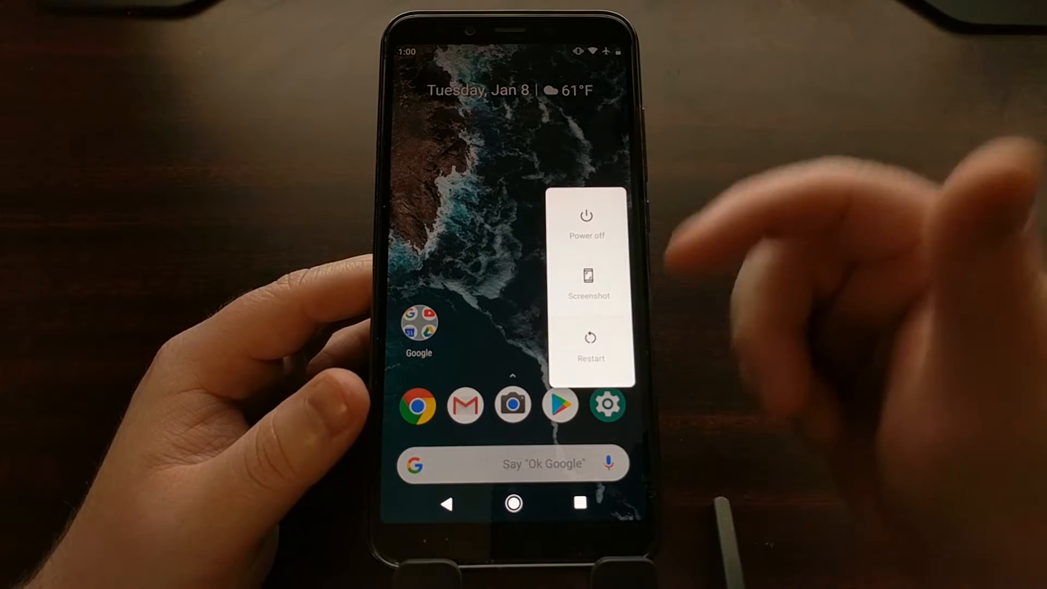
Step: Power off the phone from the power menu so the screen goes dark
left_click(587, 214)
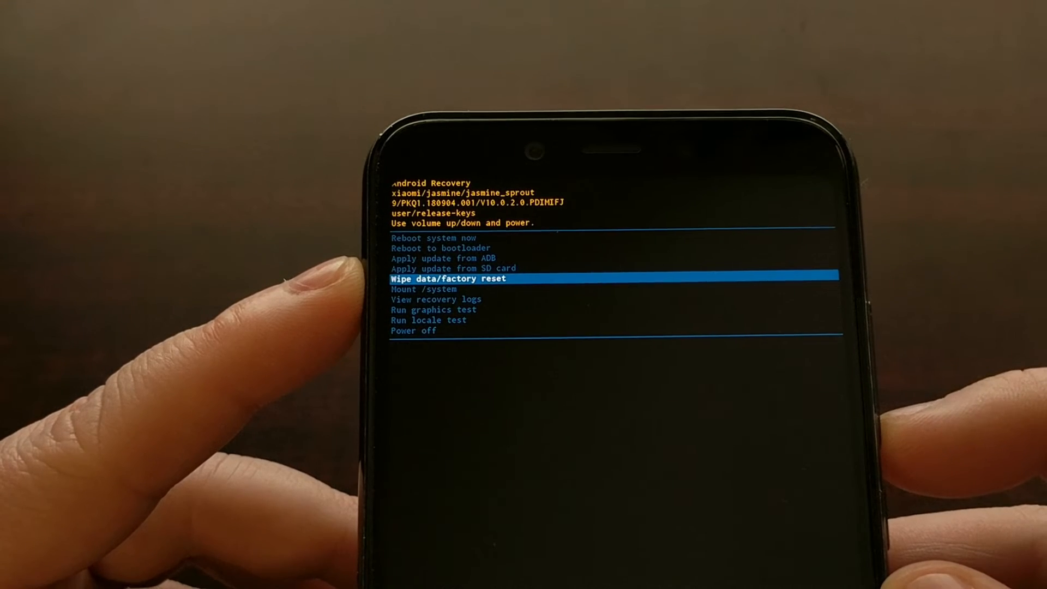
key("Down")
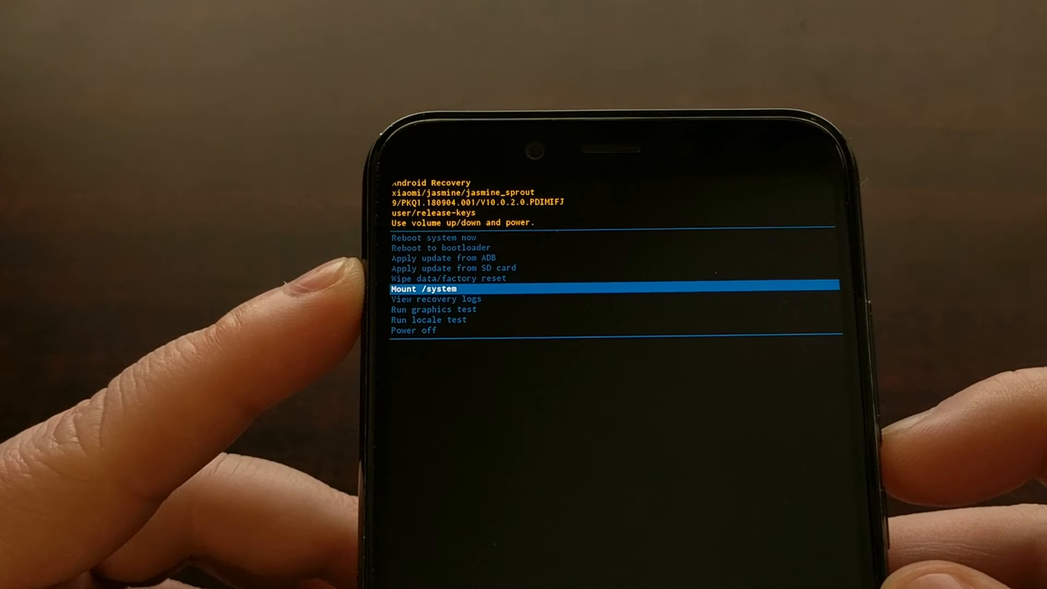
key("Down")
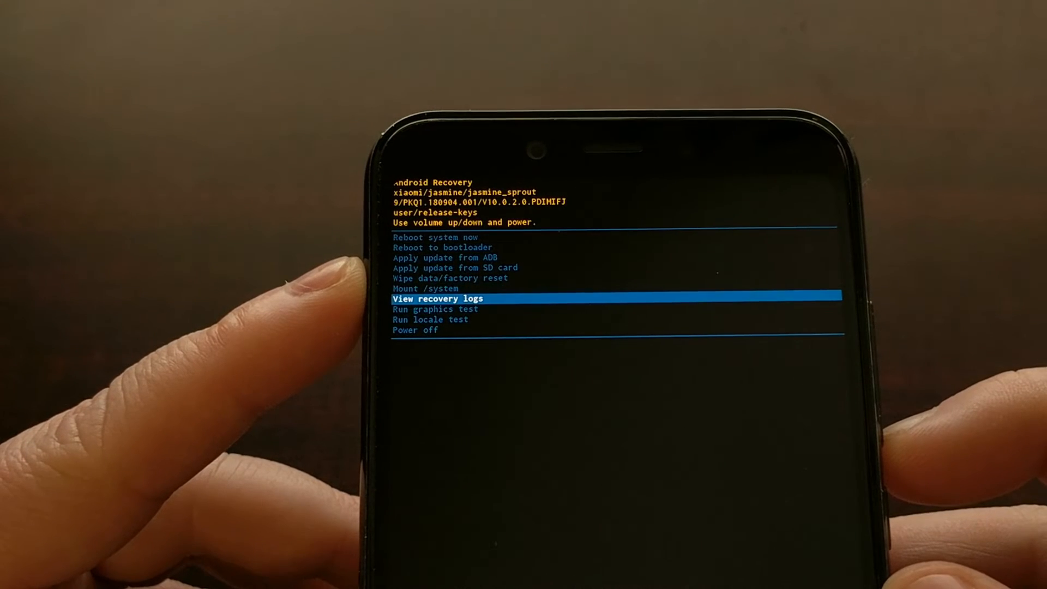
key("Down")
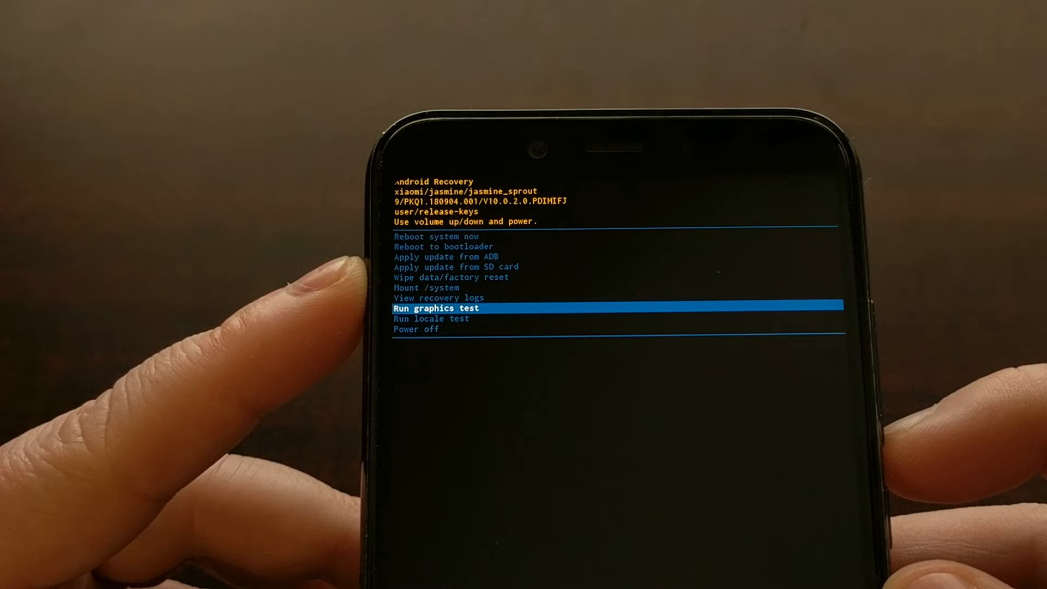
key("Down")
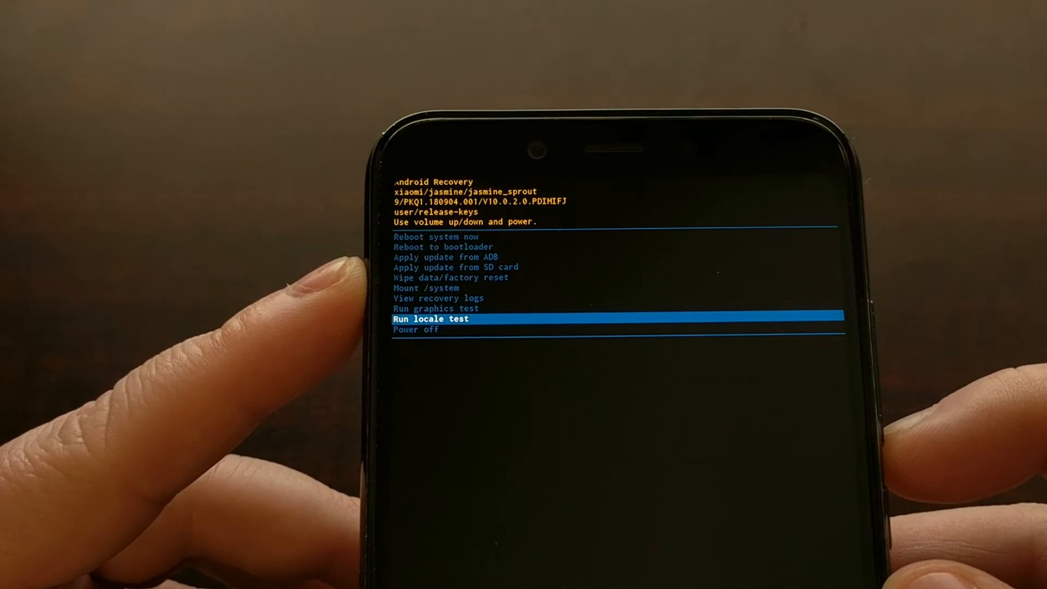
key("Down")
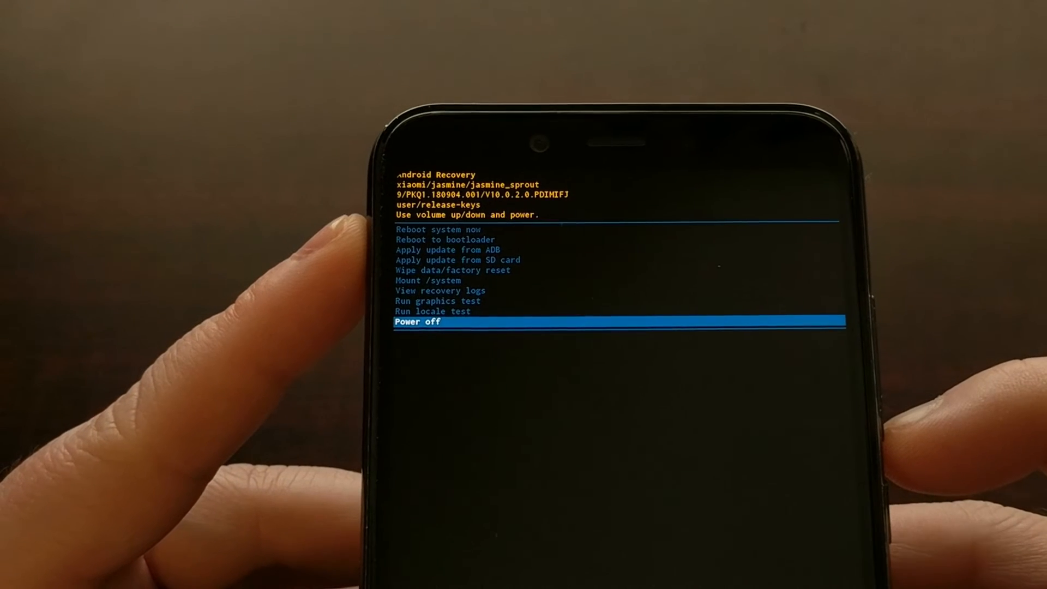
key("Down")
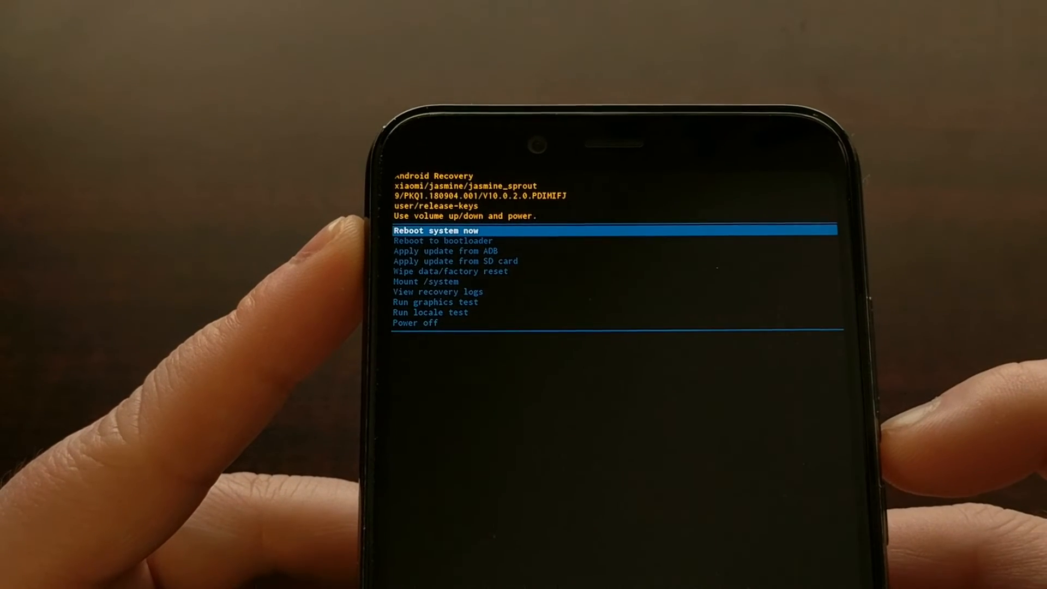
key("Down")
key("Down")
key("Down")
key("Down")
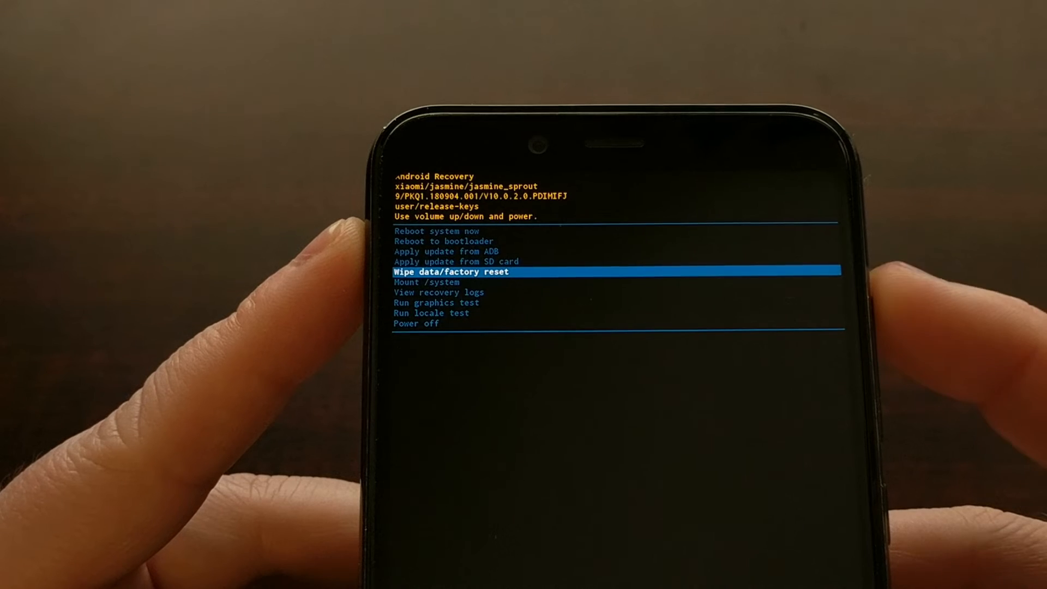
key("Up")
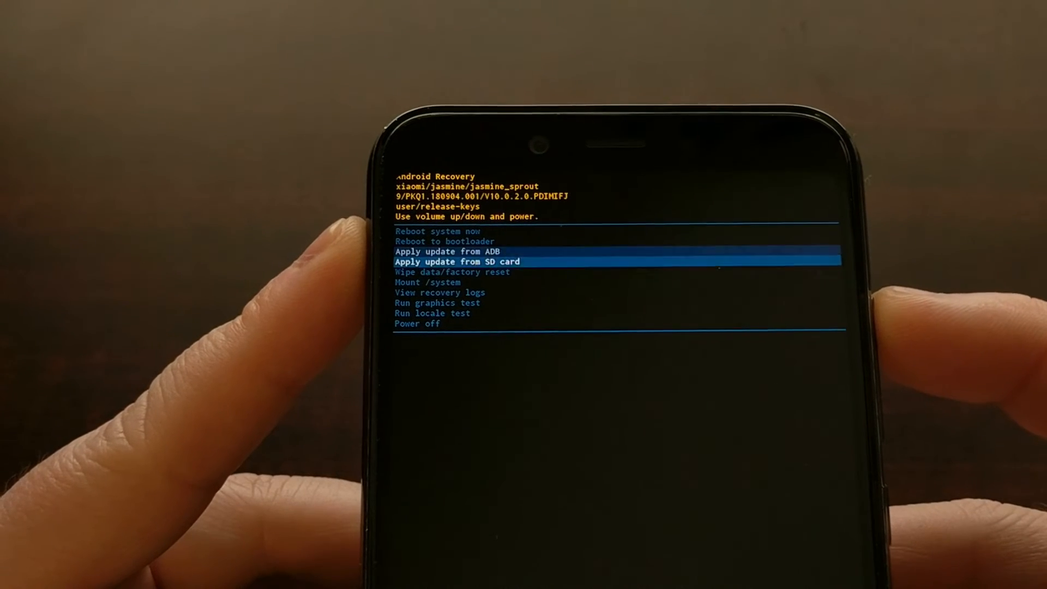
key("Up")
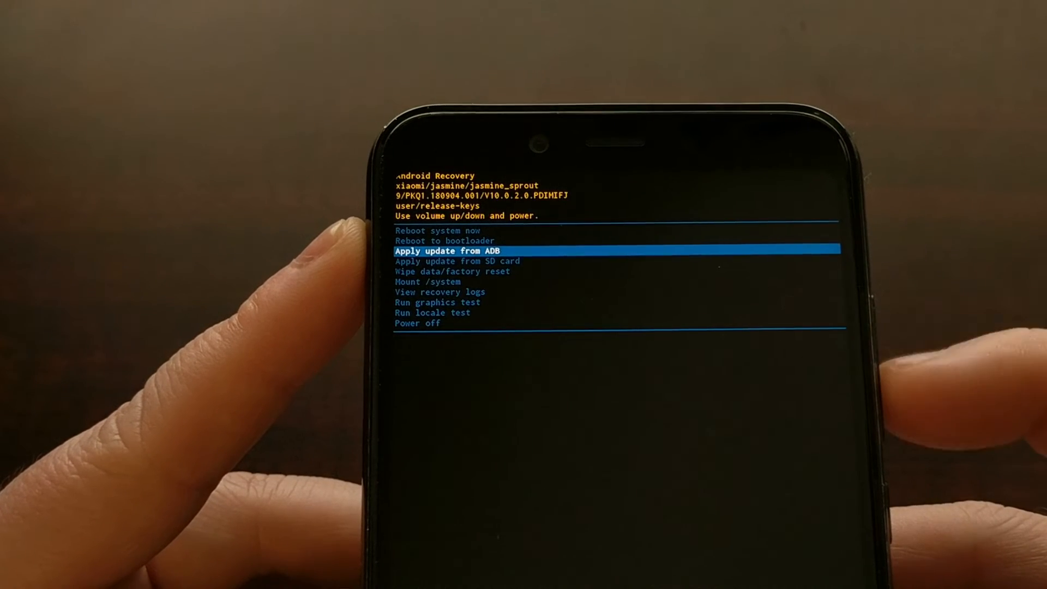
key("Up")
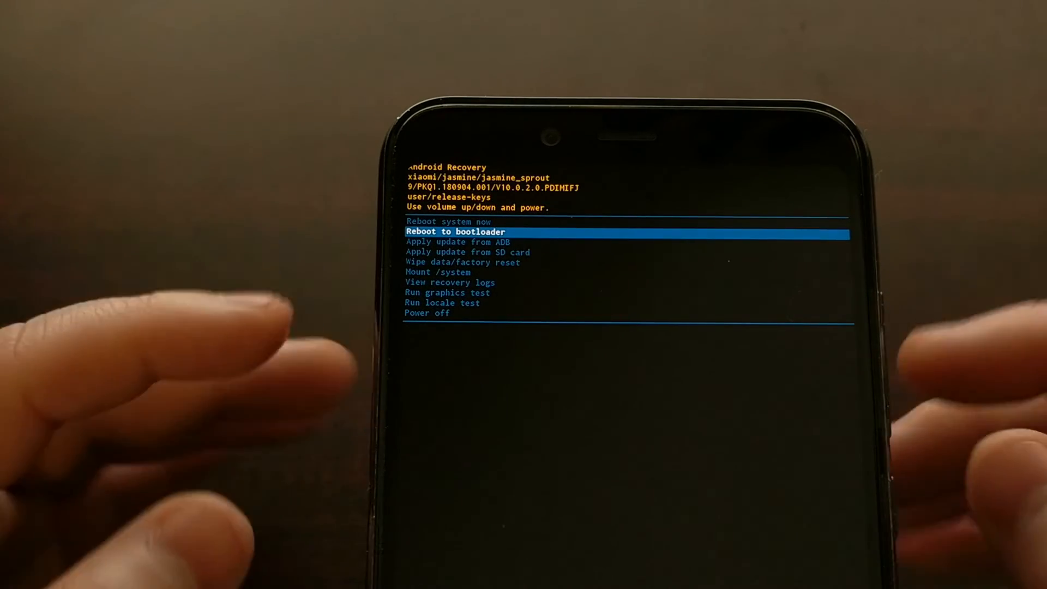
Step: Move the recovery highlight down twice, landing on wipe data/factory reset
key("Down")
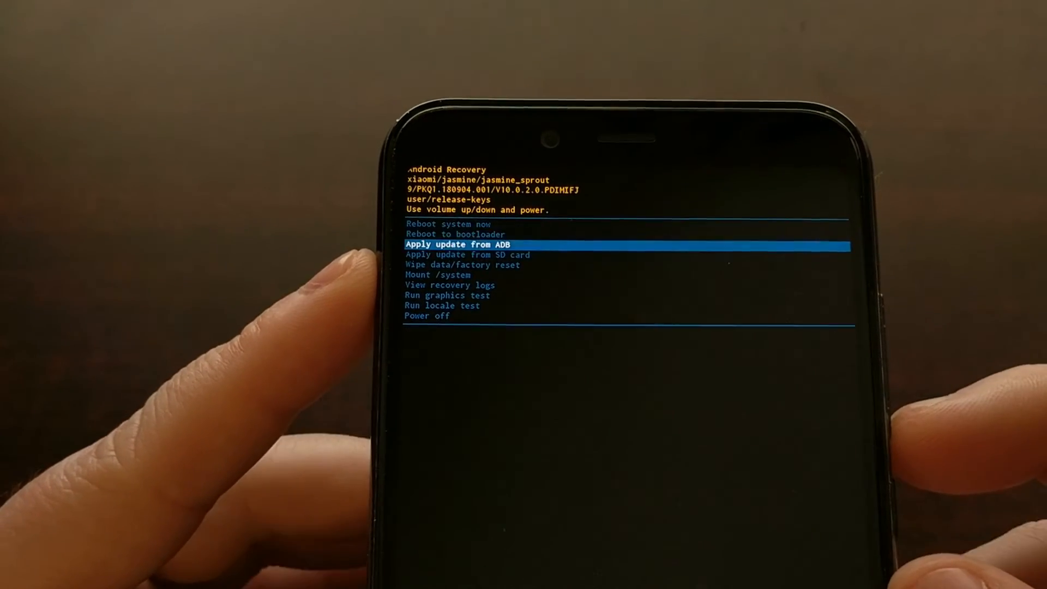
key("Down")
key("Down")
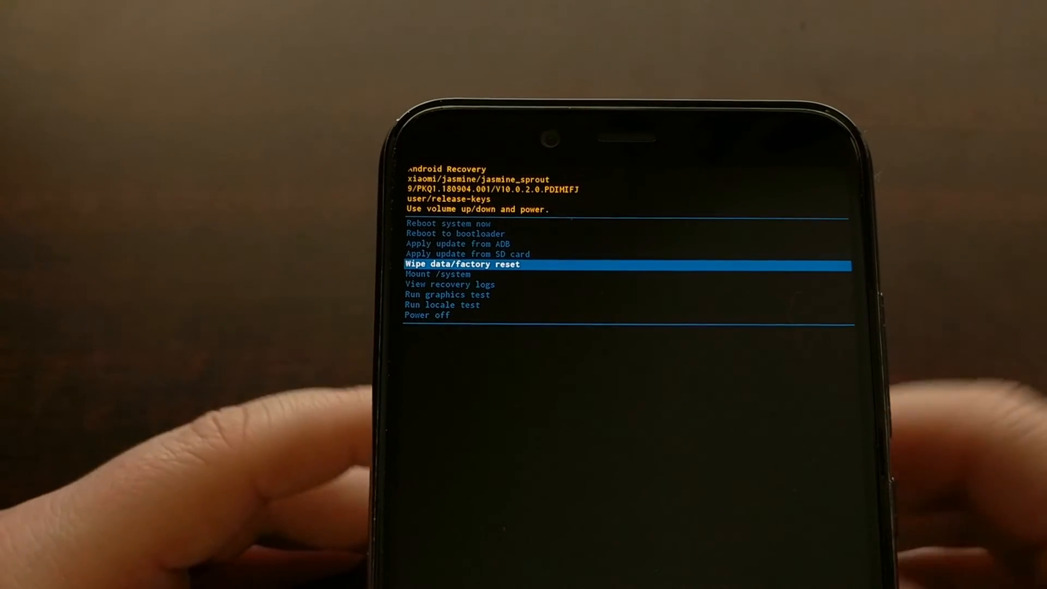